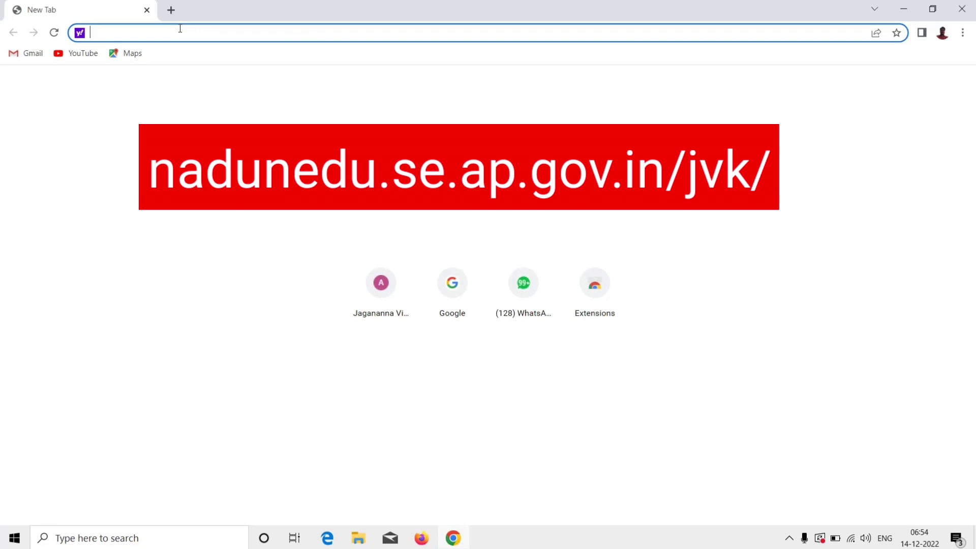
Step: Open the website nadunedu.se.ap.gov.in/jvk/ and dismiss the page translation offer
text(nadu)
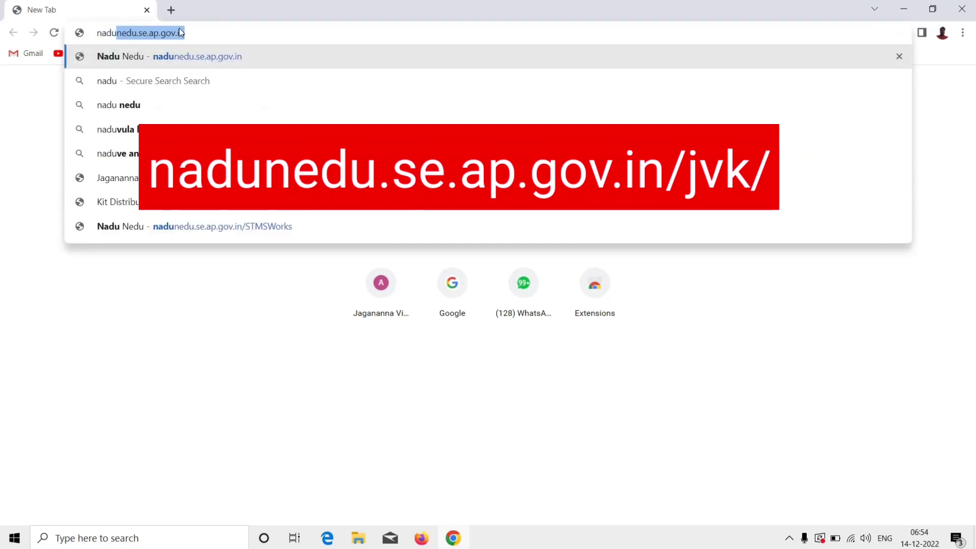
text(nedu.)
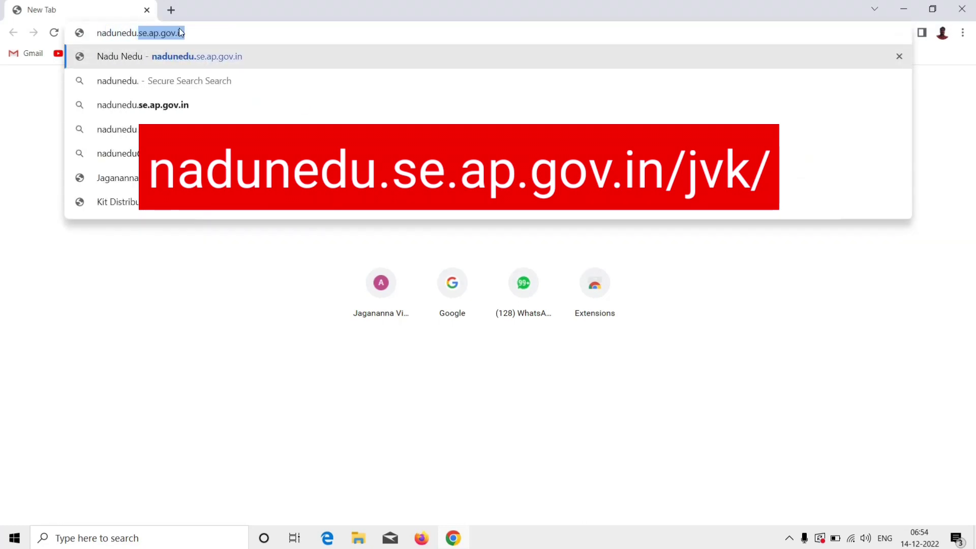
text(se.ap.)
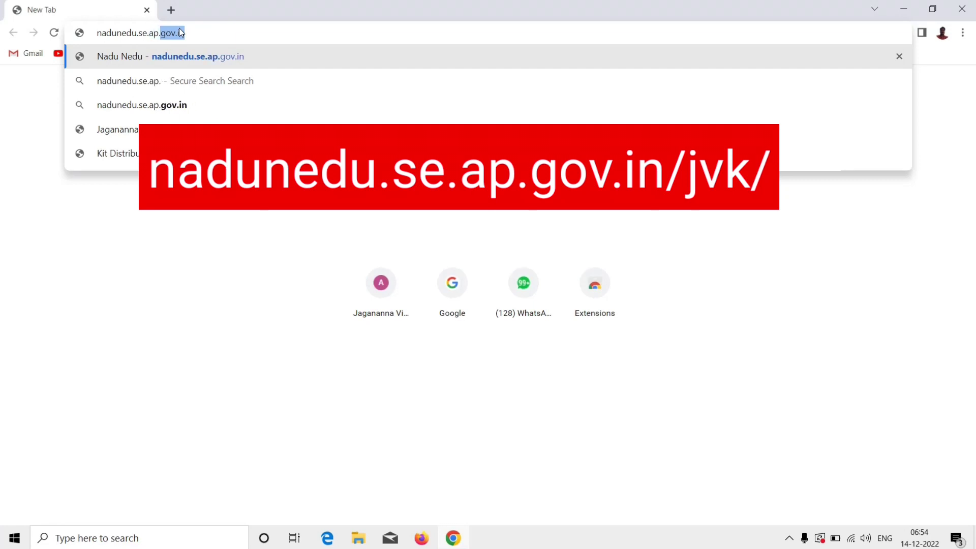
text(gov.i)
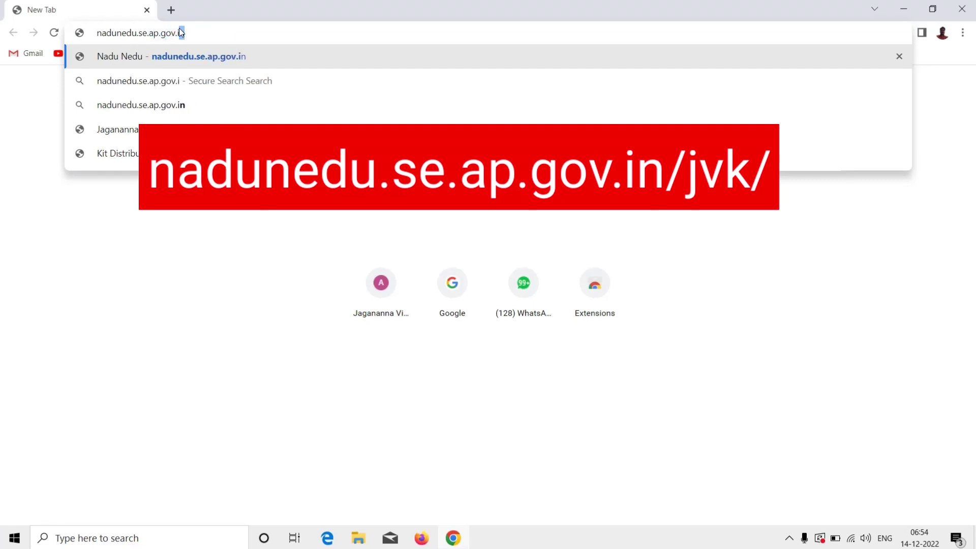
text(n/)
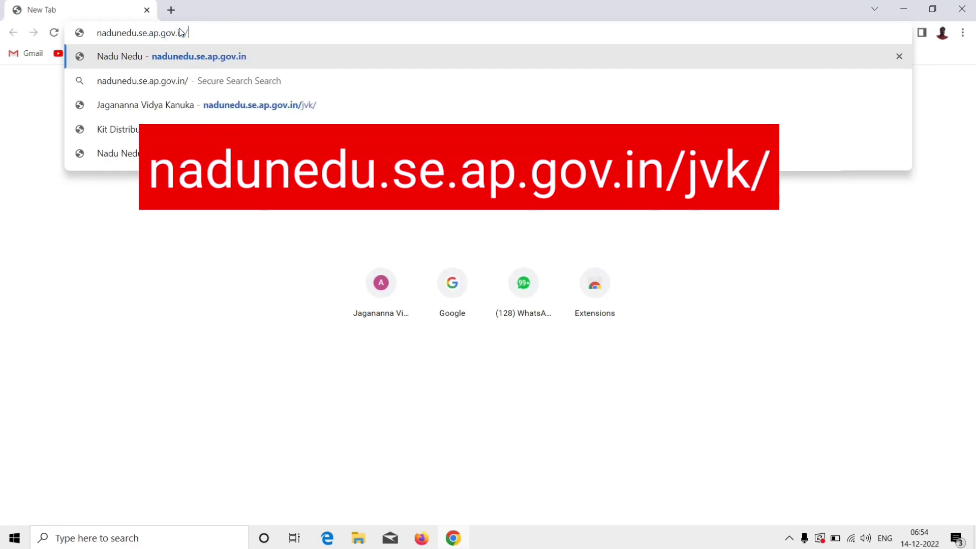
text(jvk/)
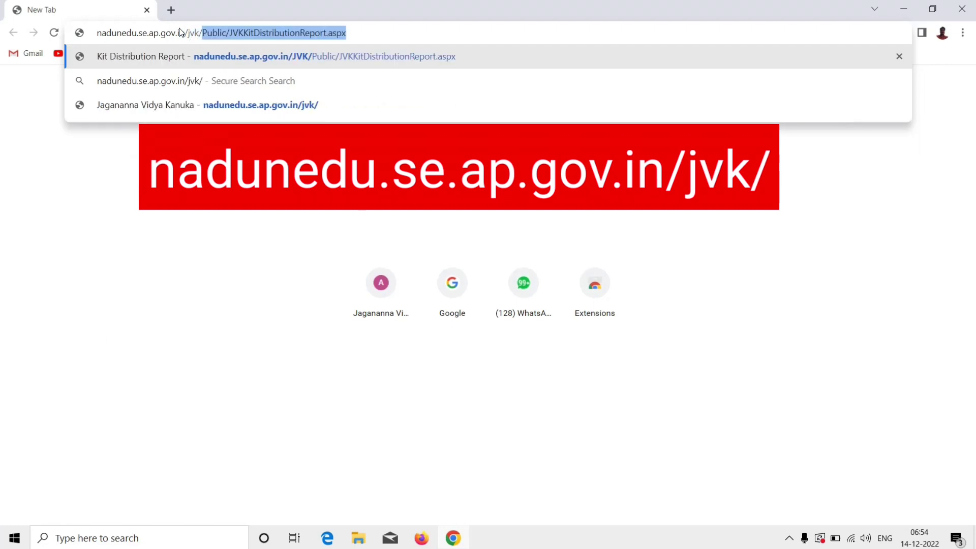
key(Delete)
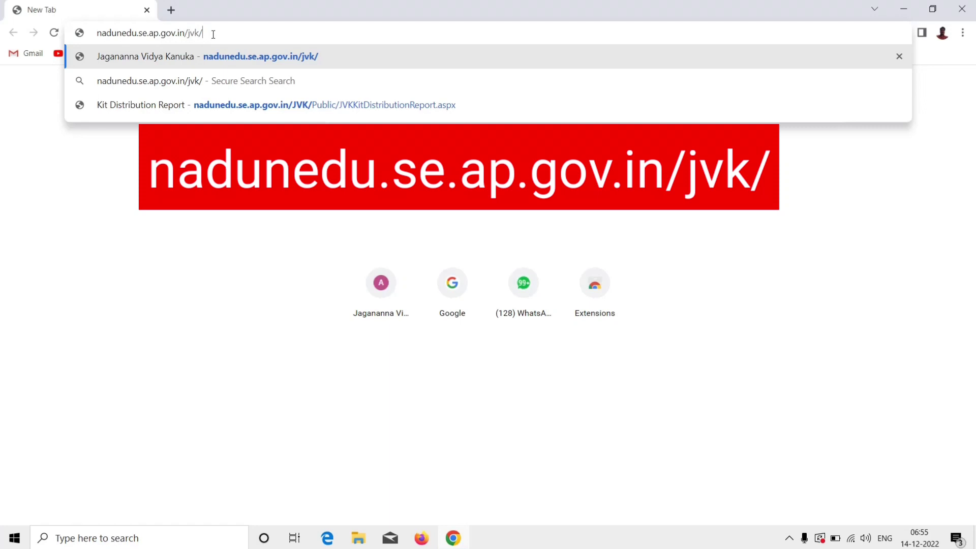
key(Return)
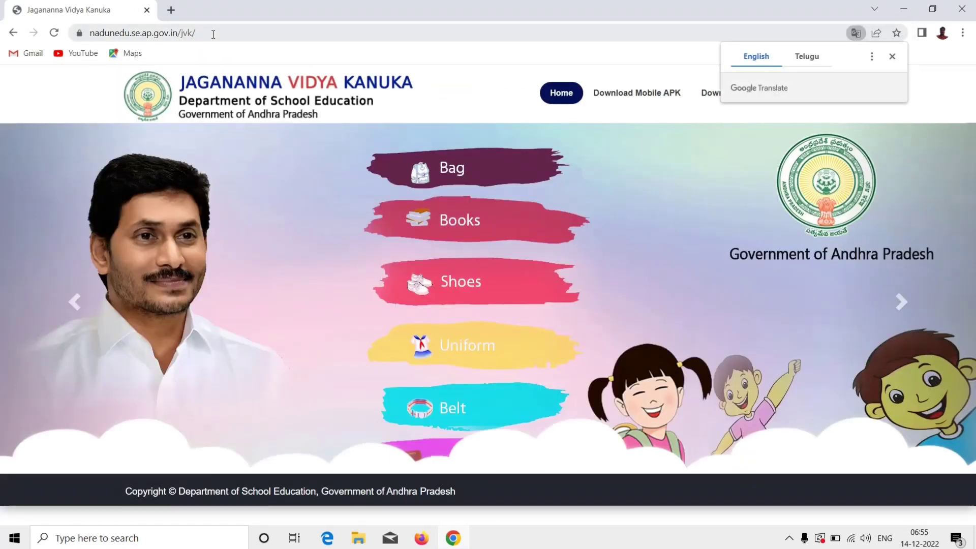
click(893, 56)
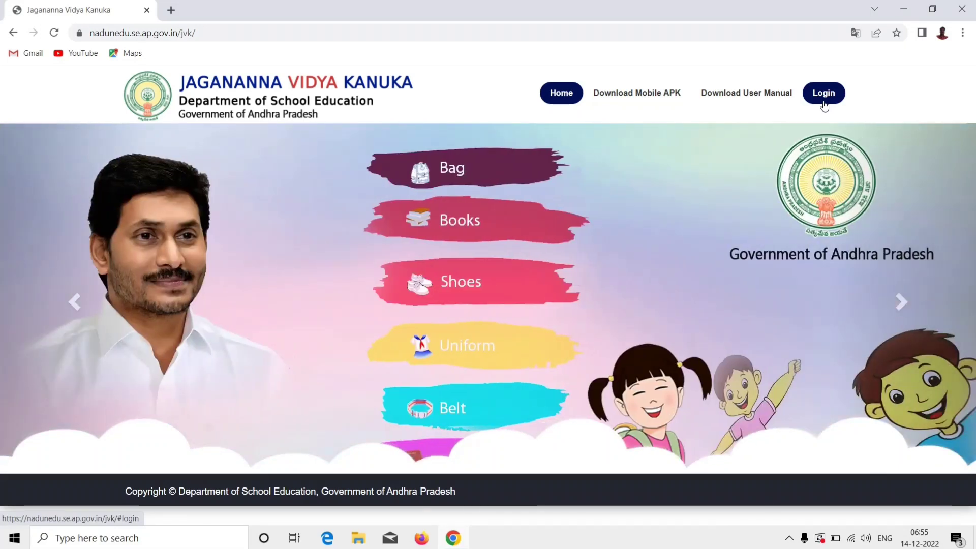
Step: Log in to the Jagananna Vidya Kanuka member account with the username and the account password
click(824, 93)
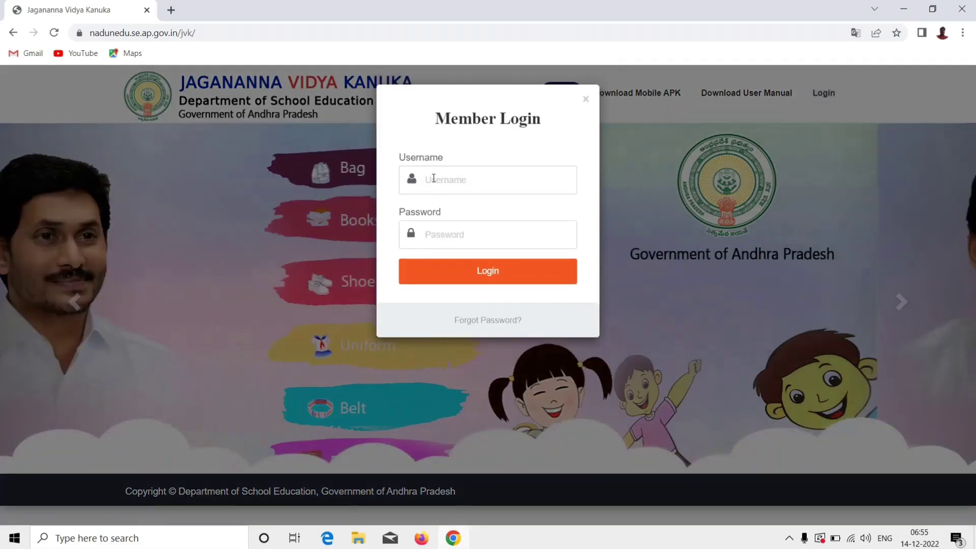
click(434, 178)
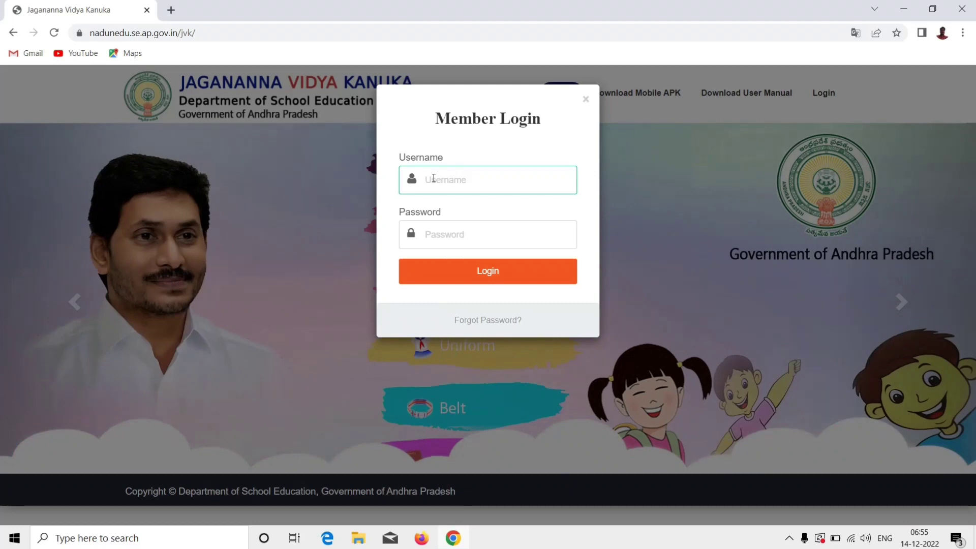
click(440, 232)
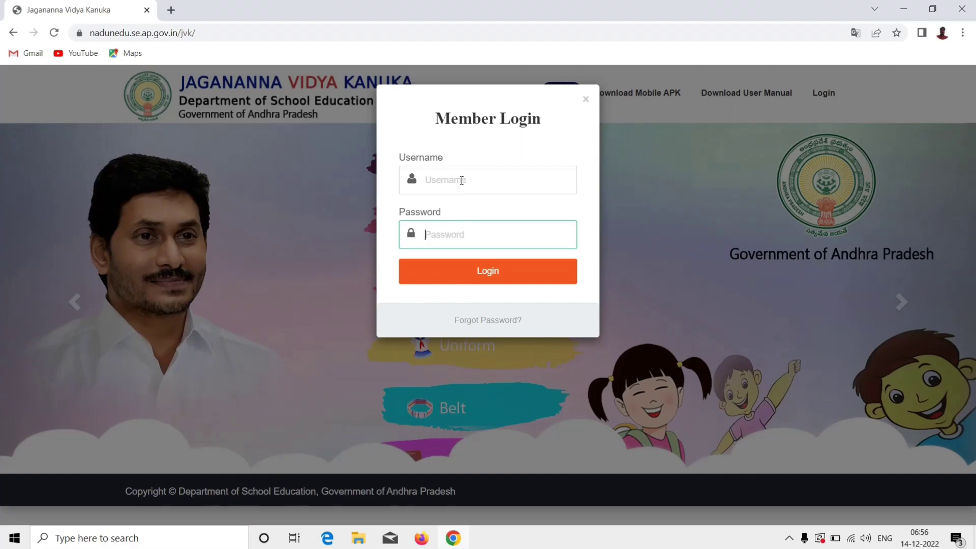
click(461, 182)
key(ctrl+v)
click(443, 236)
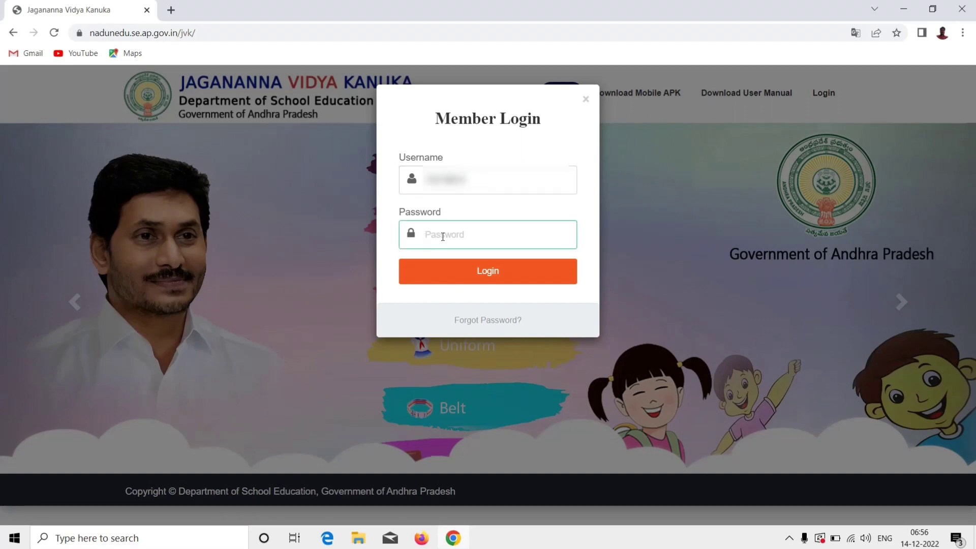
text(****)
click(489, 281)
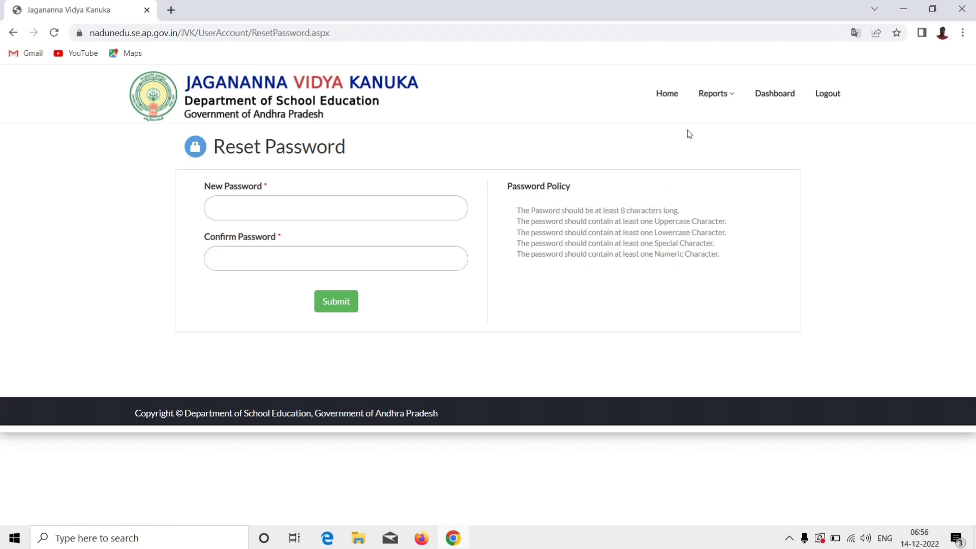
Step: Open the Kit Distribution Report (R1.3) from the MIS Reports
click(724, 106)
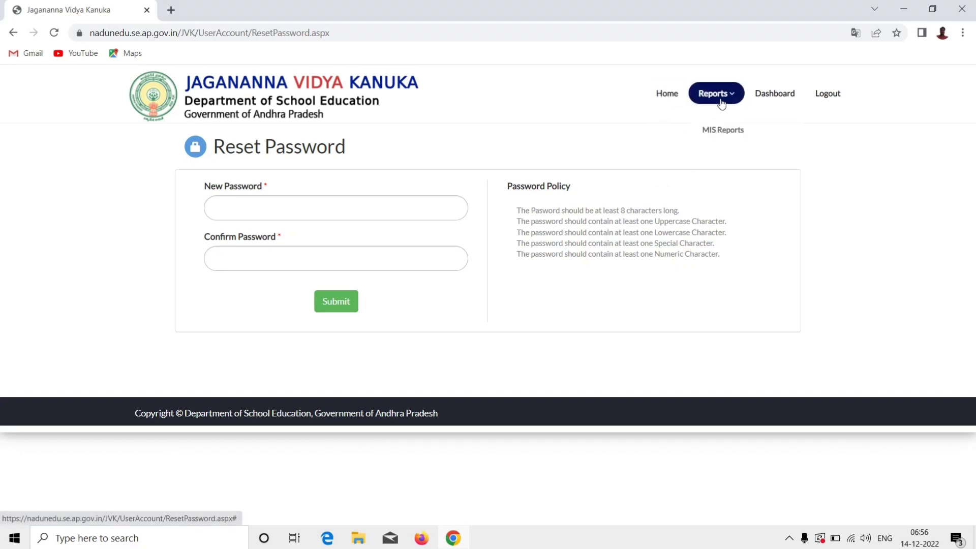
click(723, 136)
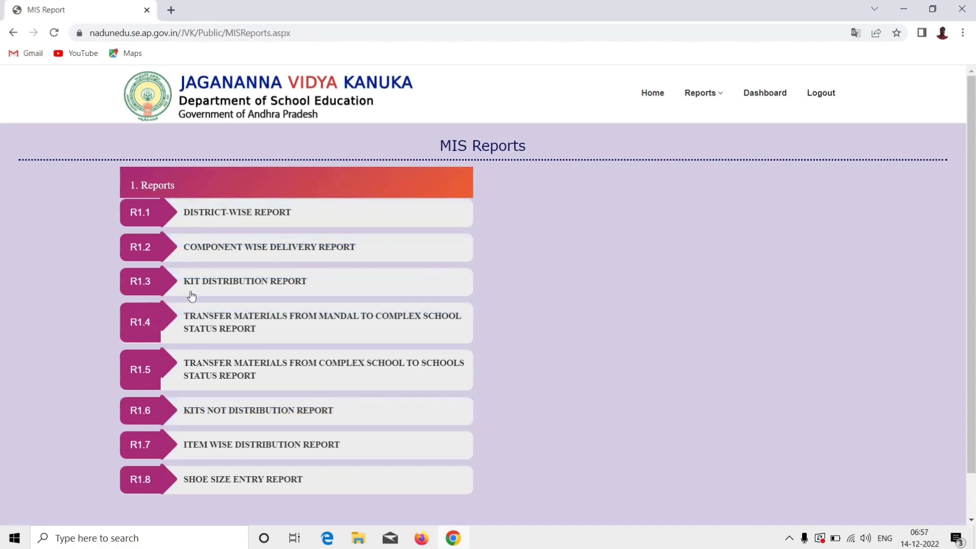
click(218, 285)
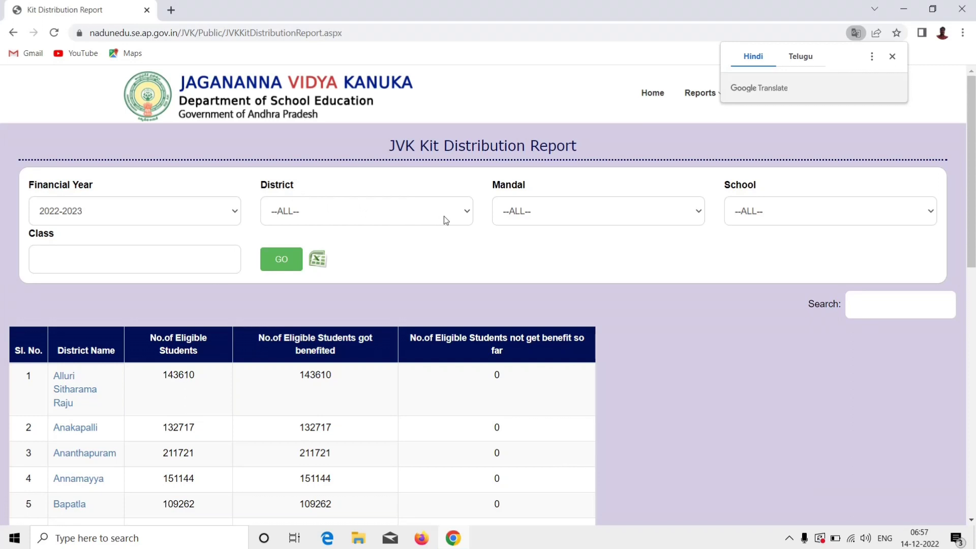
Step: Generate the kit distribution report for Visakhapatnam district and PEDAGANTAYADA mandal, covering all schools
click(470, 213)
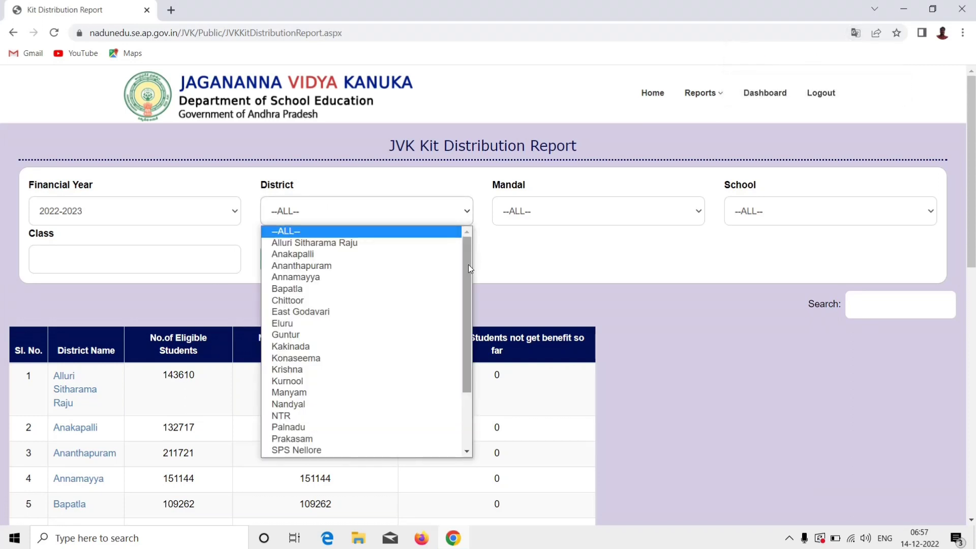
mouse_move(465, 266)
mouse_down()
mouse_move(464, 368)
mouse_move(460, 253)
mouse_up()
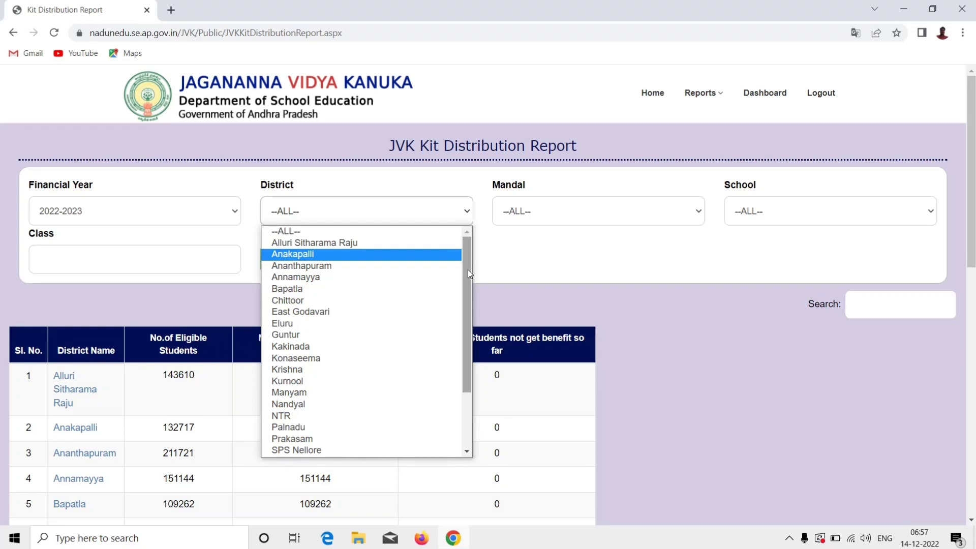
drag(468, 269, 462, 335)
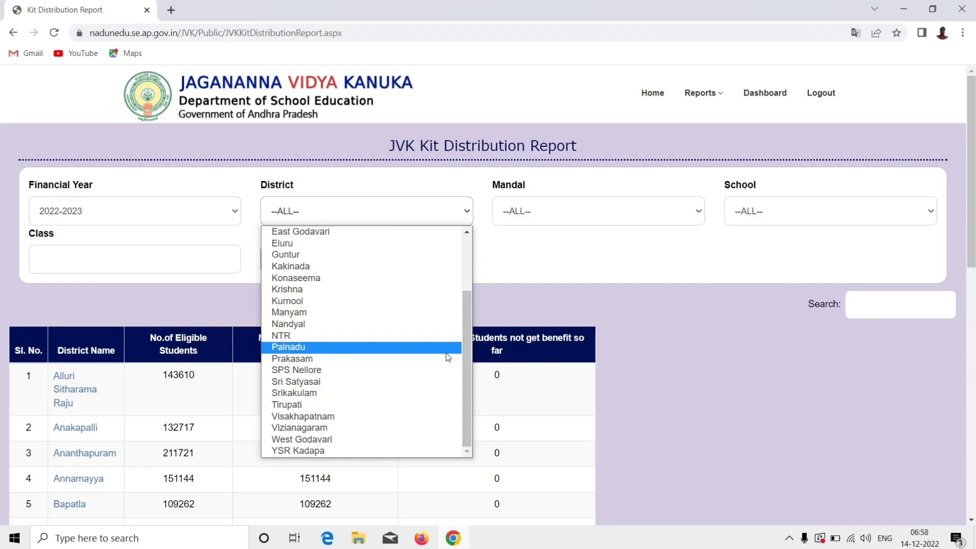
click(345, 417)
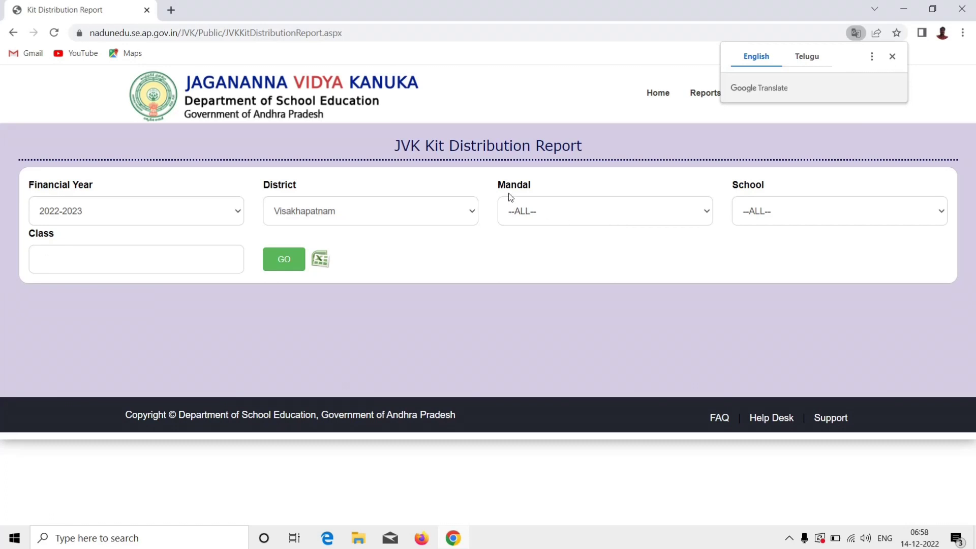
click(703, 213)
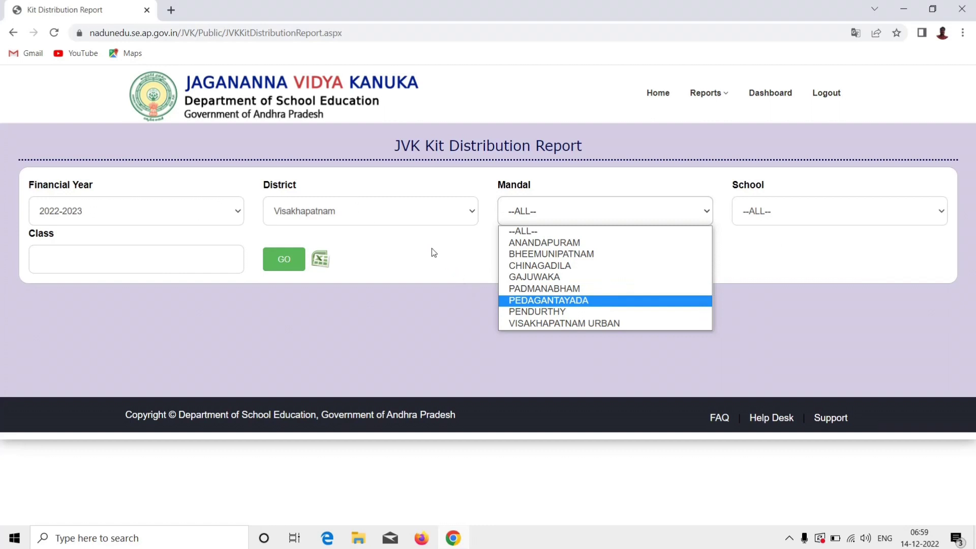
click(556, 301)
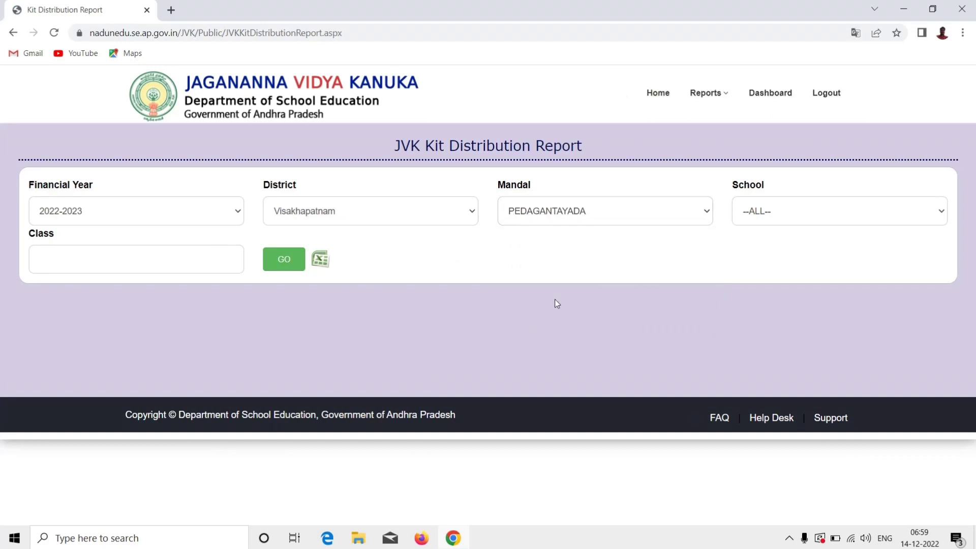
click(285, 268)
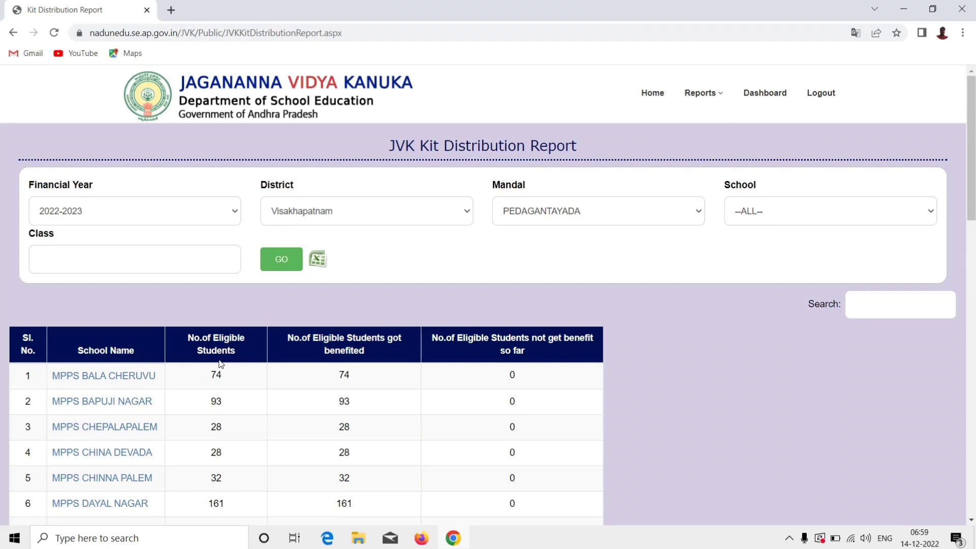
Step: Examine the school-wise list of eligible students, students who got benefited and students without benefit so far
scroll(221, 364, down, 2)
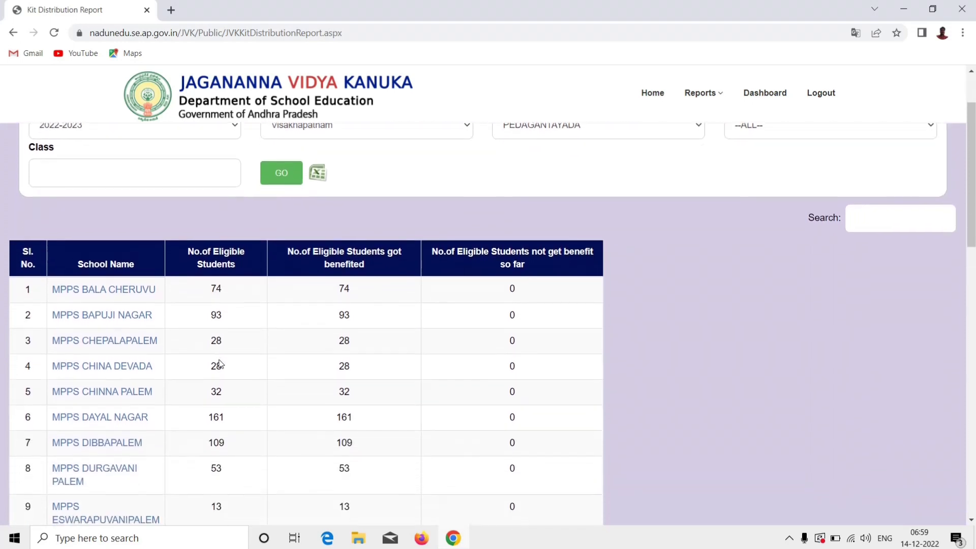
scroll(220, 359, down, 1)
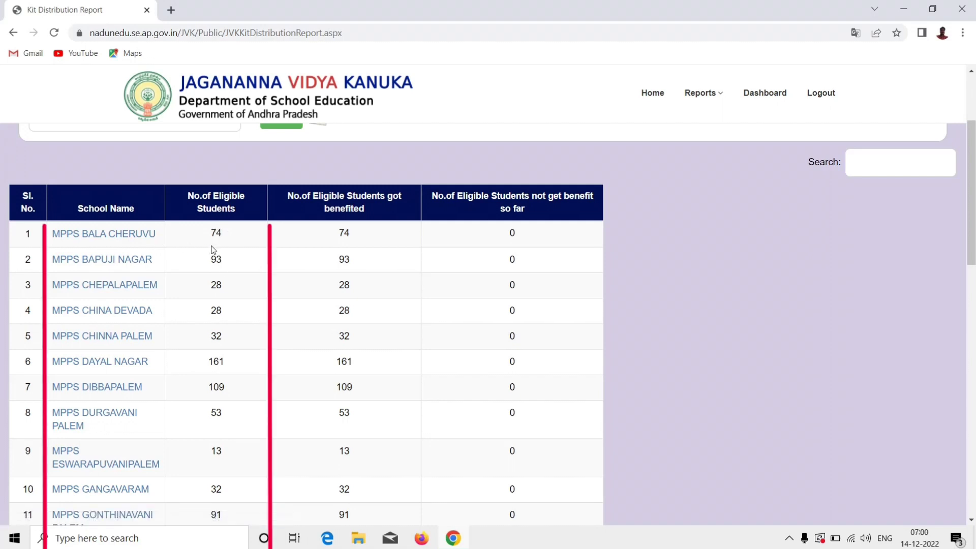
scroll(214, 250, down, 1)
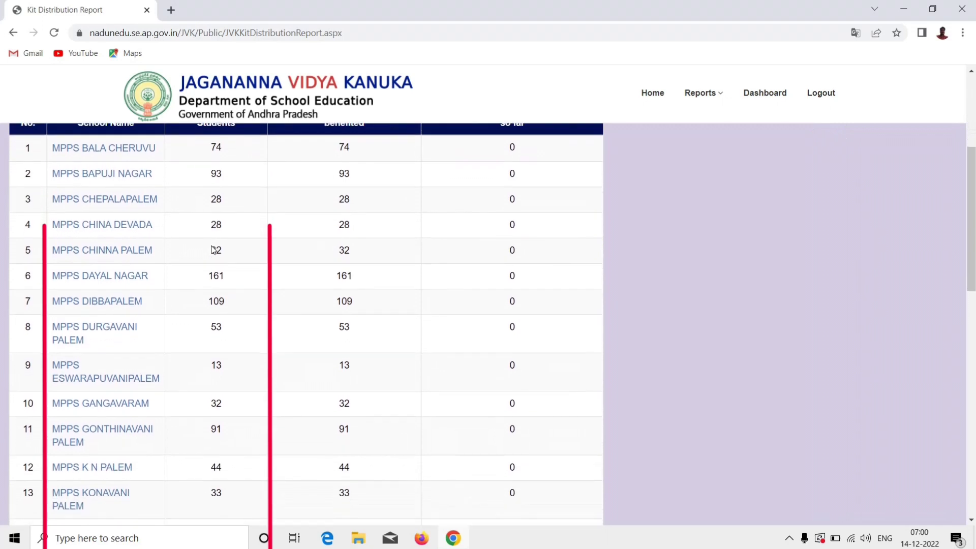
scroll(213, 250, down, 3)
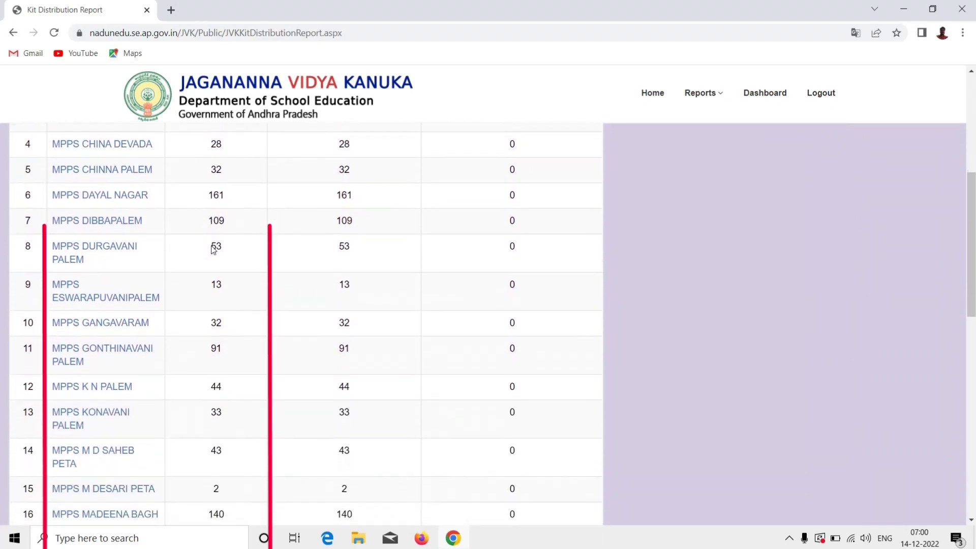
scroll(213, 250, down, 5)
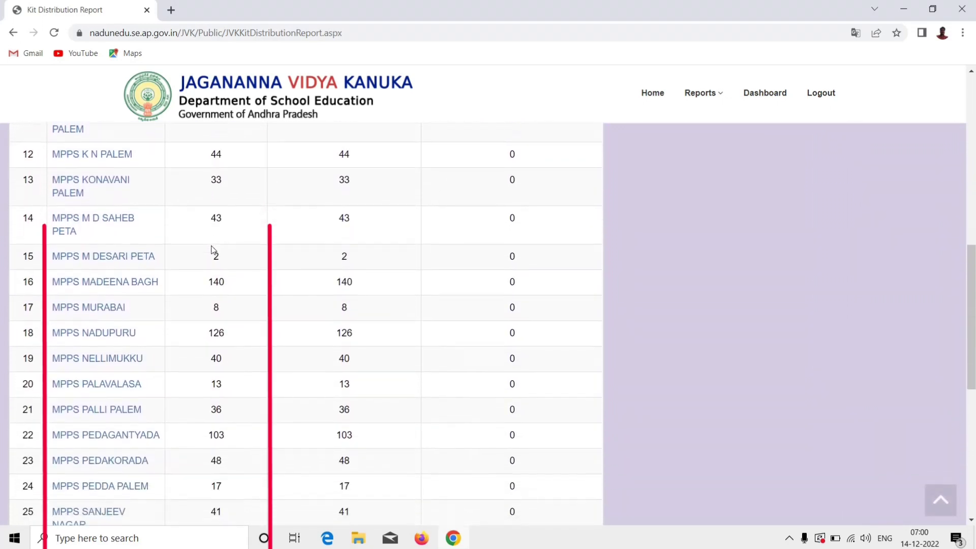
scroll(214, 250, down, 3)
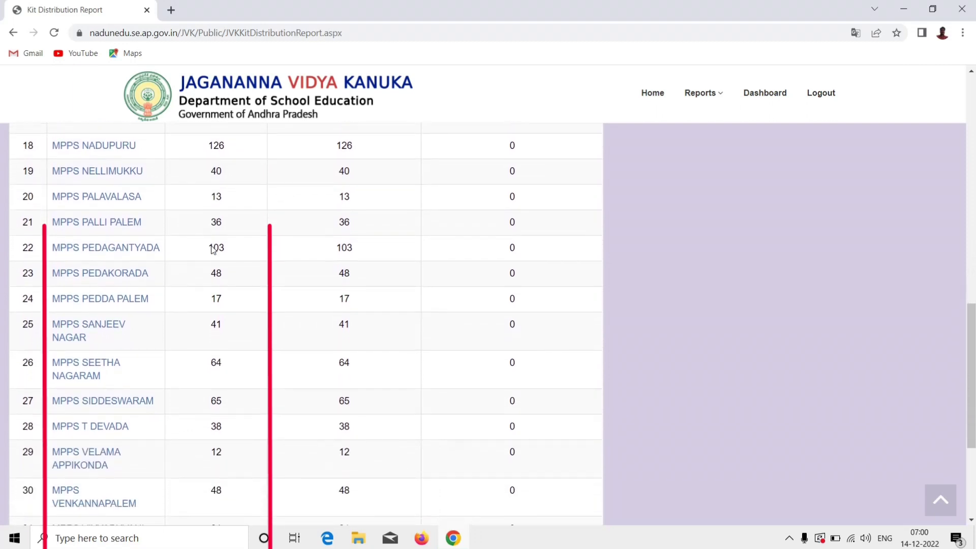
scroll(213, 250, up, 2)
scroll(214, 249, up, 1)
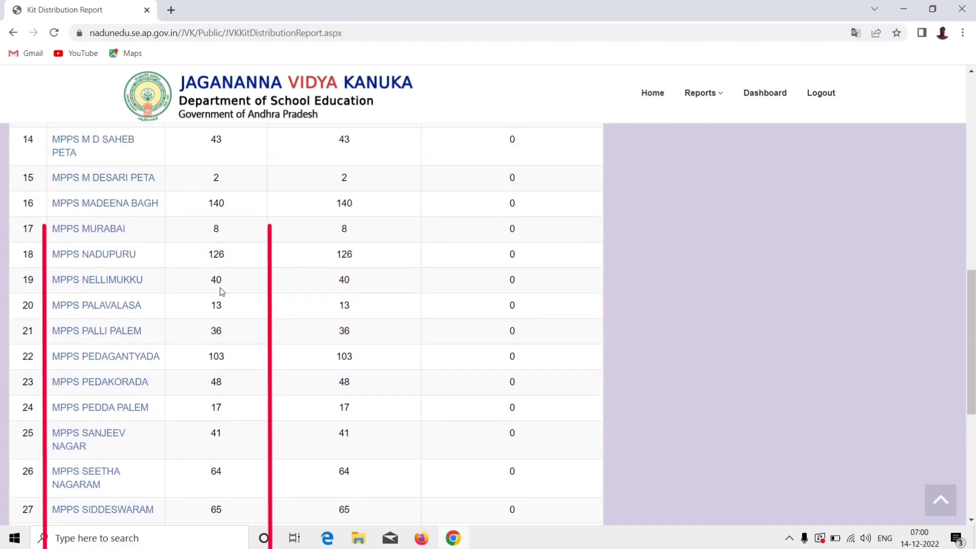
scroll(212, 293, up, 6)
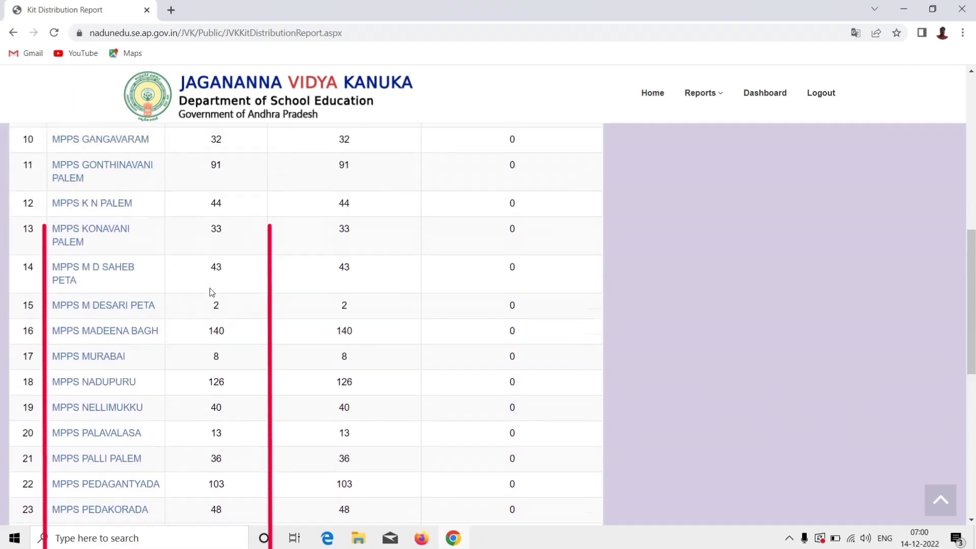
scroll(212, 292, up, 3)
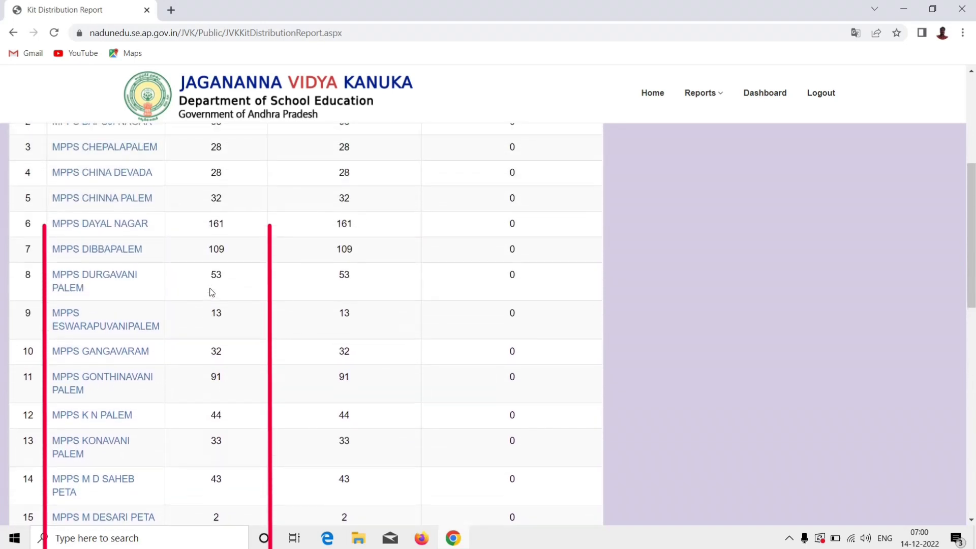
scroll(212, 293, down, 4)
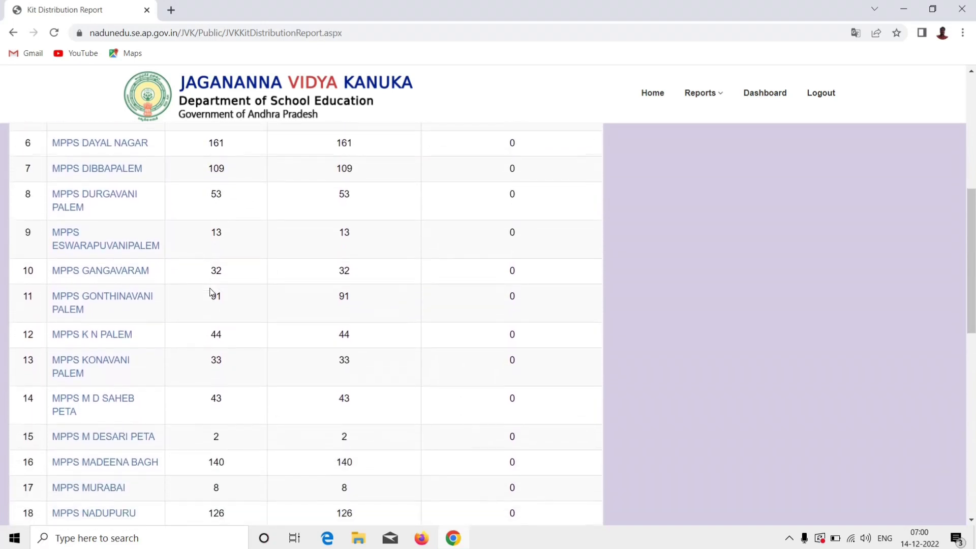
scroll(212, 293, down, 4)
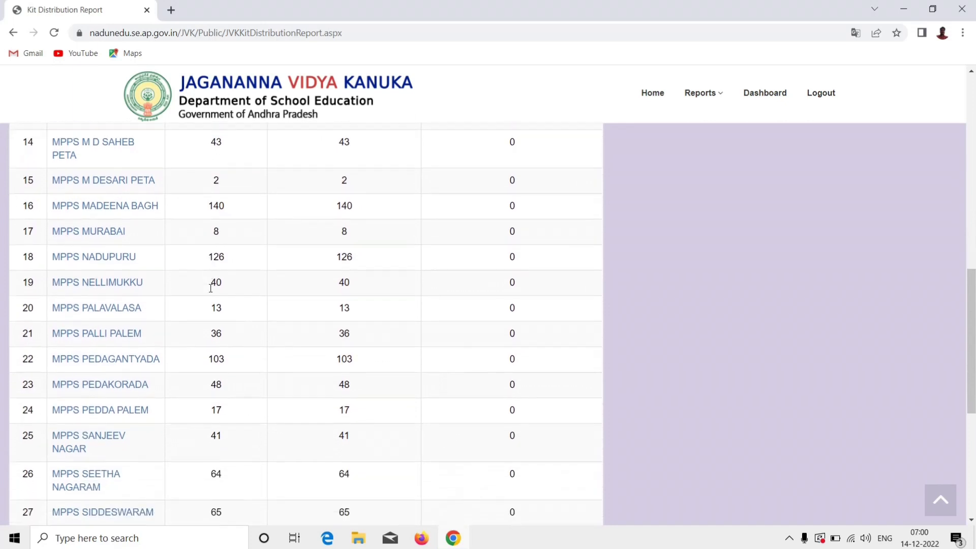
Step: Generate the class-wise kit distribution report for MPPS CHINNA PALEM from the school list
scroll(212, 293, up, 2)
scroll(212, 292, up, 5)
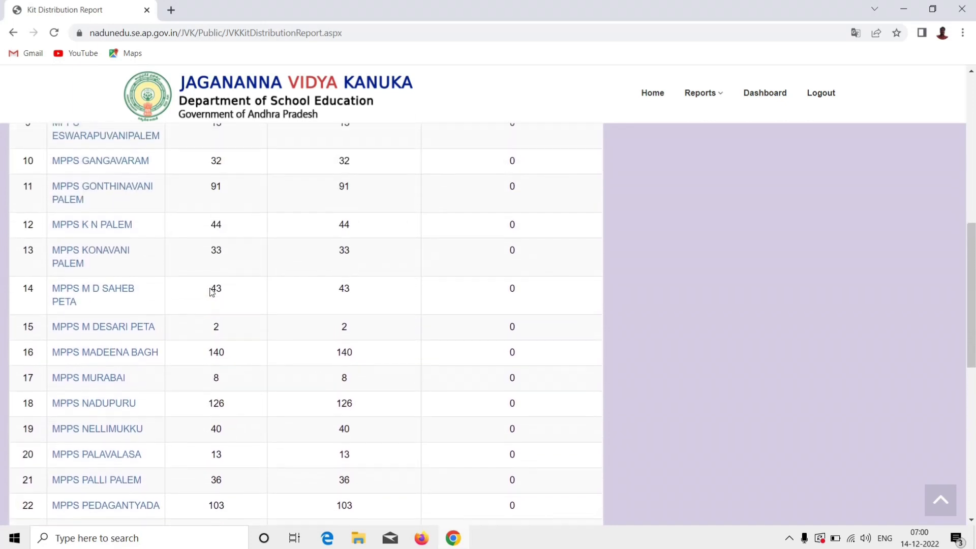
scroll(212, 293, up, 4)
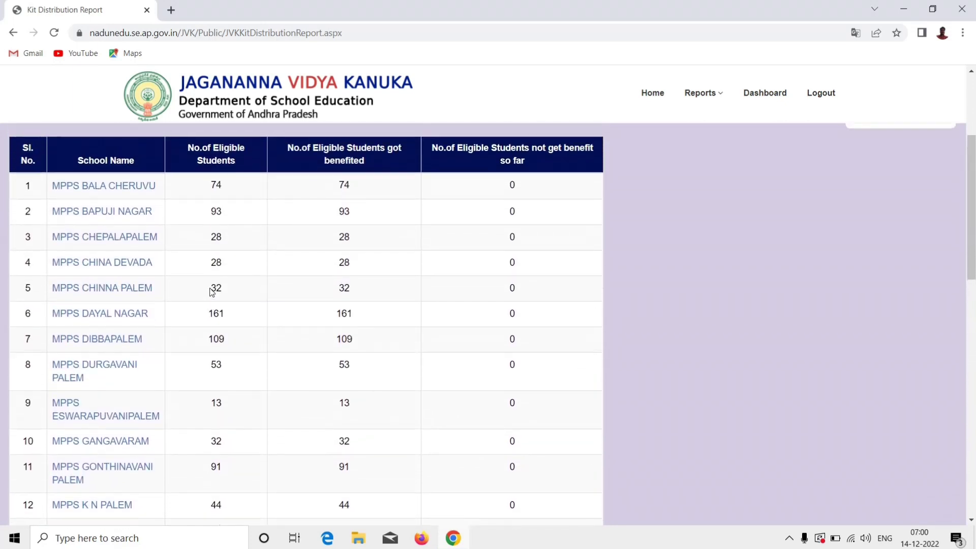
scroll(212, 292, up, 2)
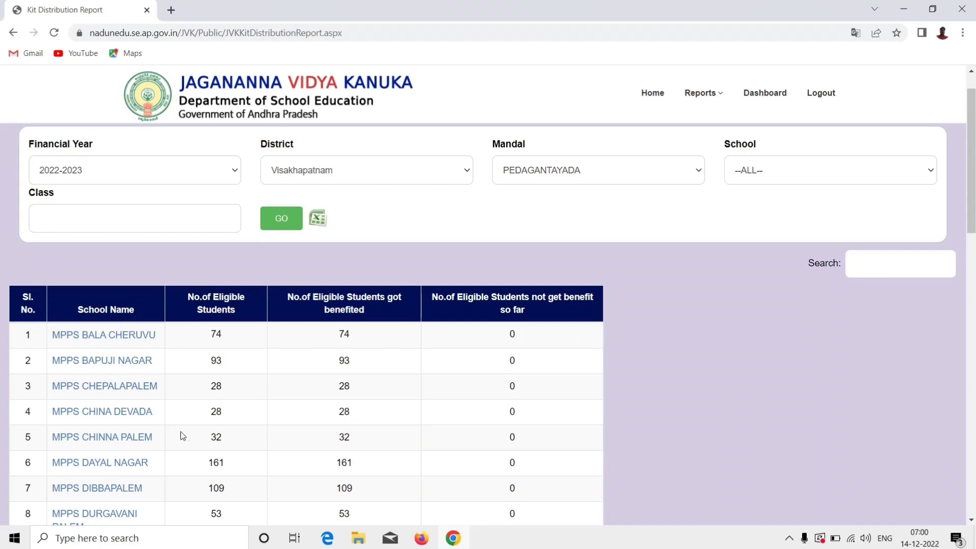
scroll(188, 436, down, 4)
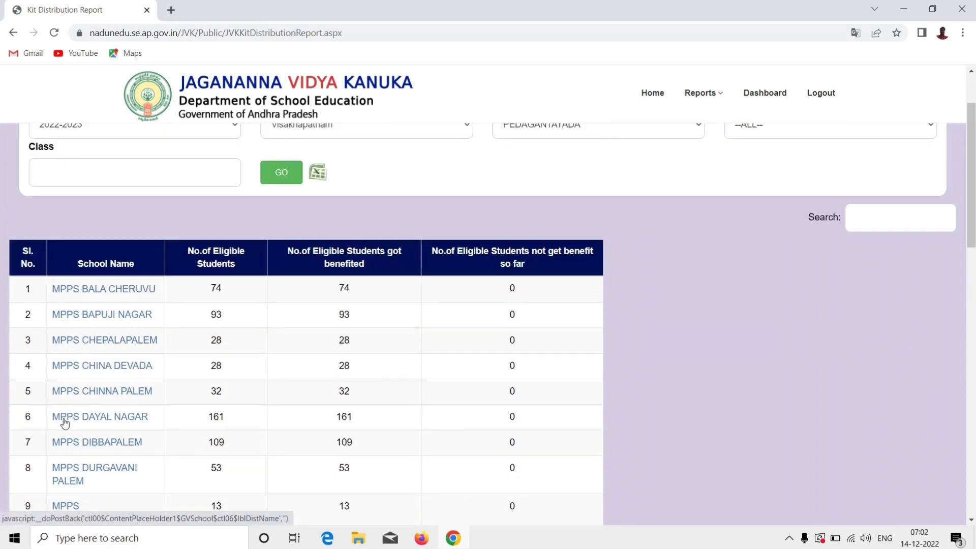
click(102, 395)
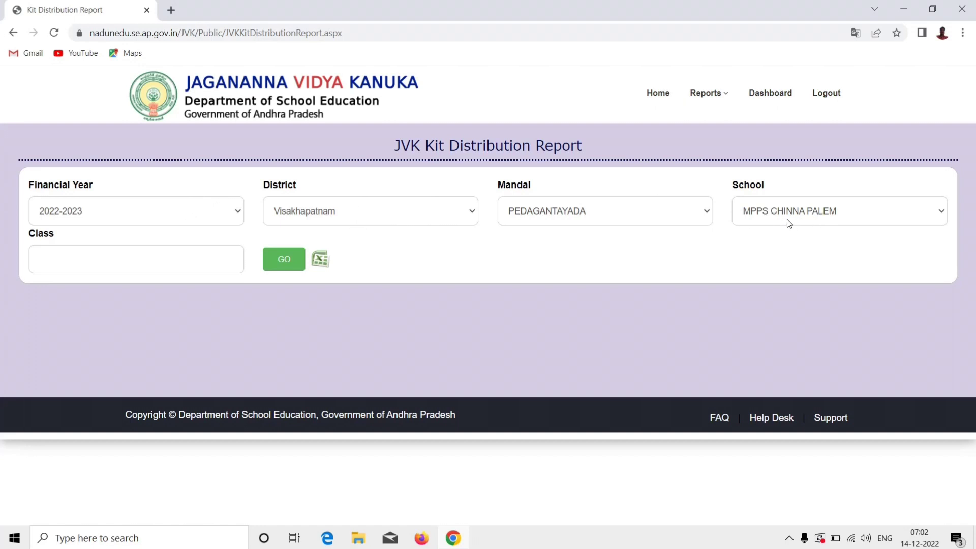
click(287, 270)
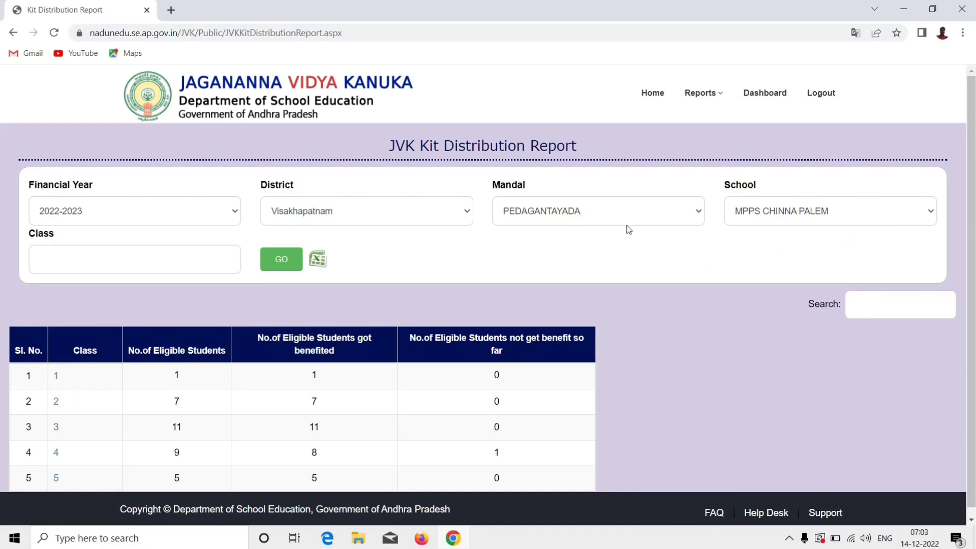
Step: Change the report's school to MPPS SEETHA NAGARAM and generate its kit distribution report
click(932, 214)
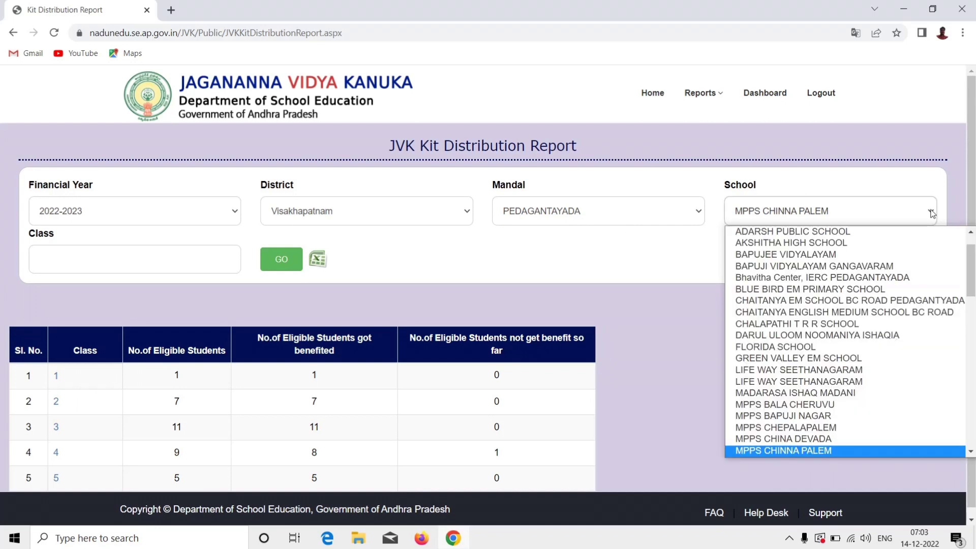
scroll(945, 239, up, 1)
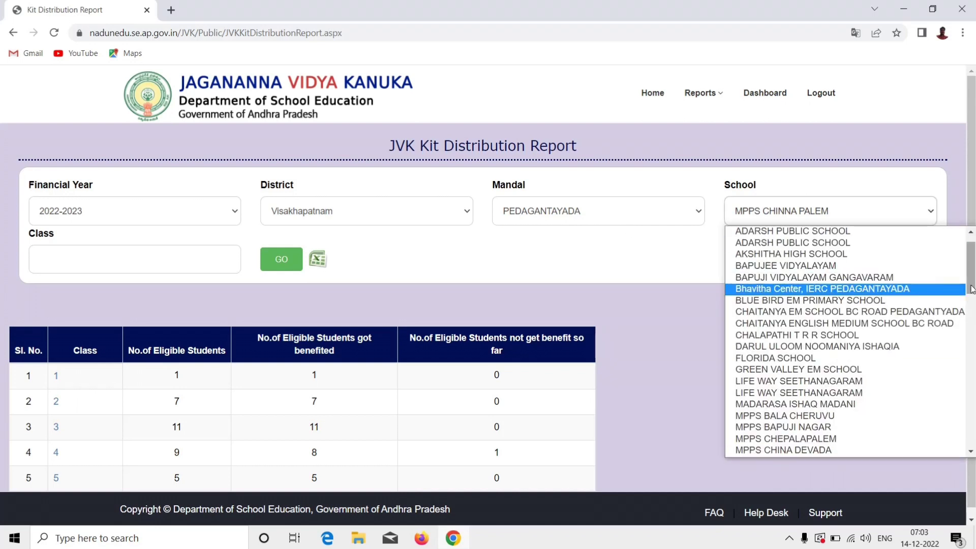
scroll(972, 289, down, 7)
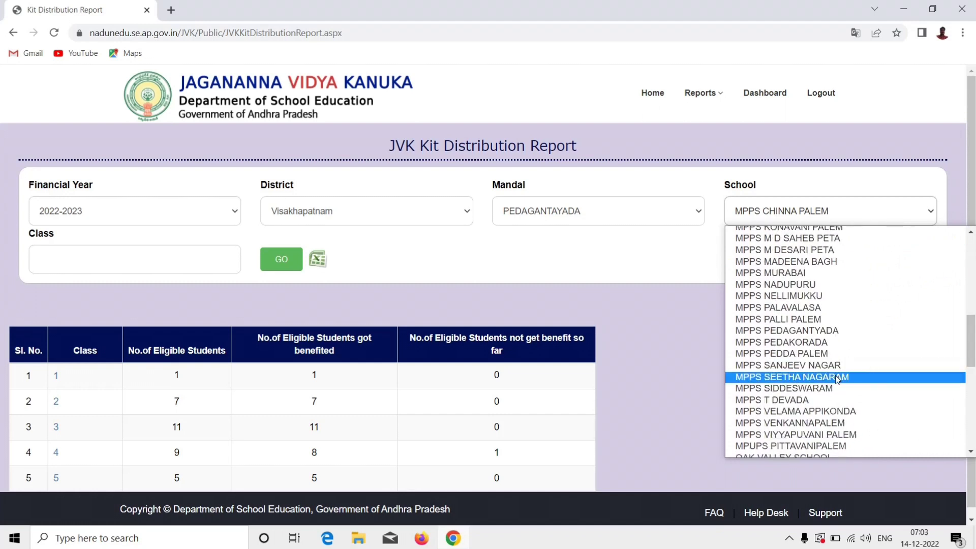
click(806, 378)
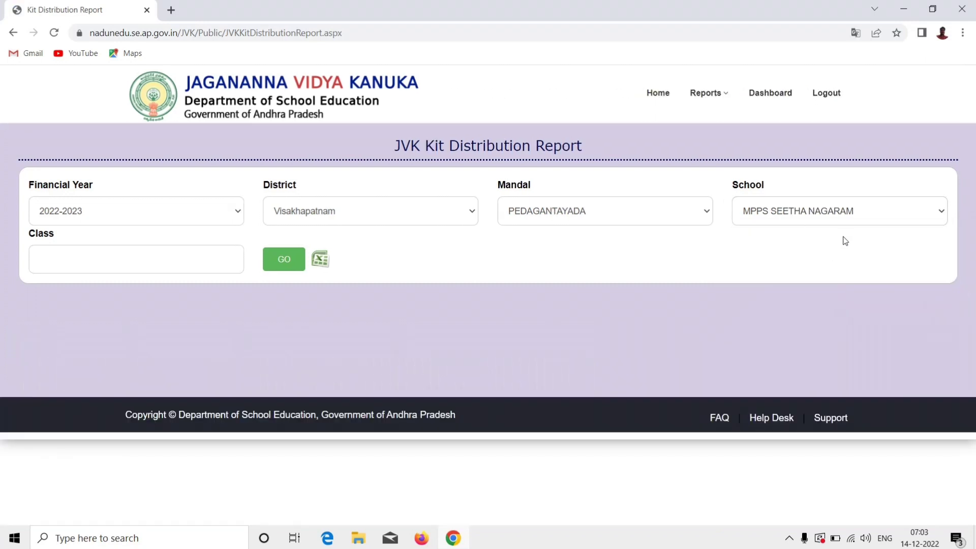
click(283, 261)
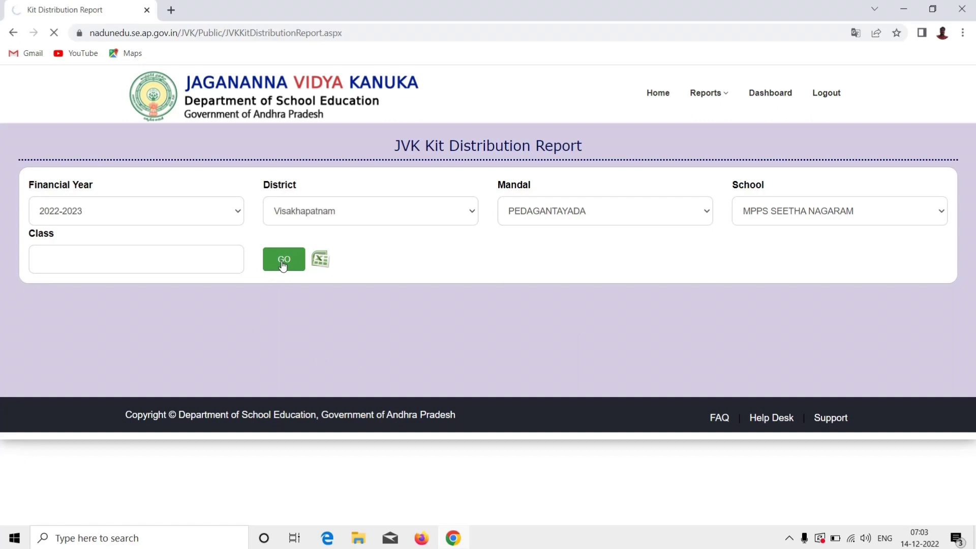